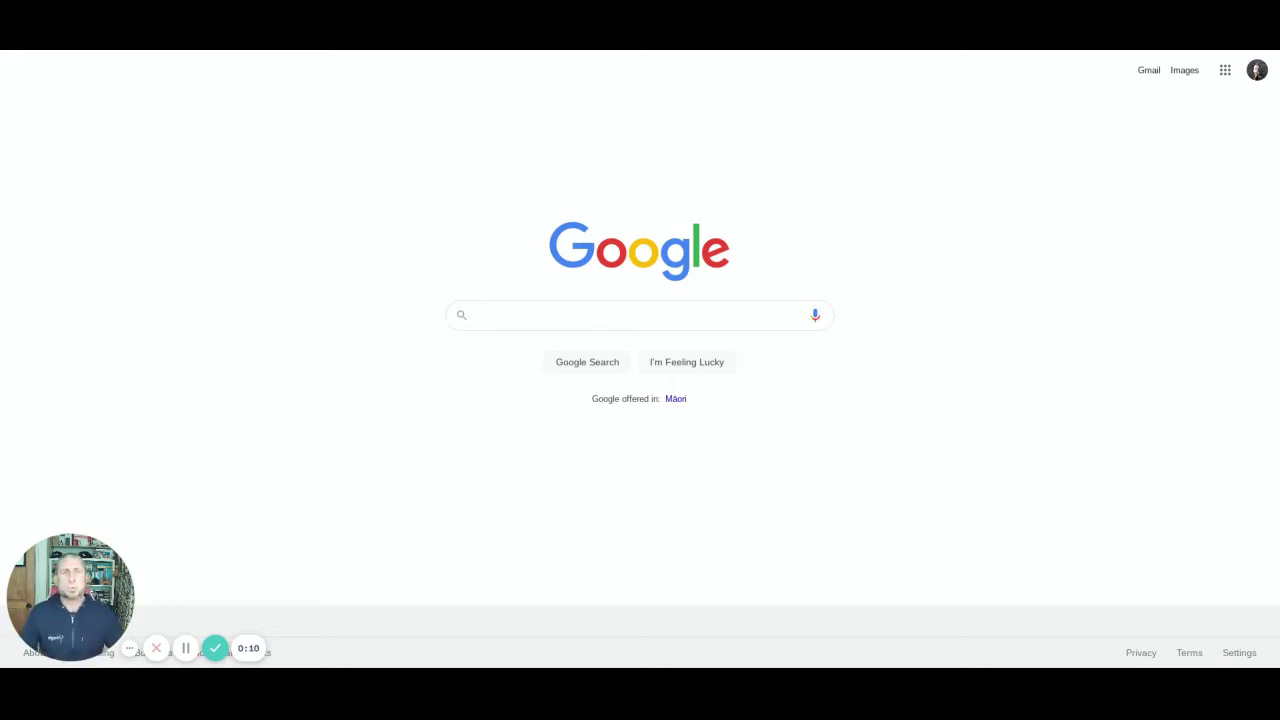
- Open the Google Admin console from the Google home page and show the billing subscriptions
left_click(1225, 70)
scroll(1162, 210, "down", 4)
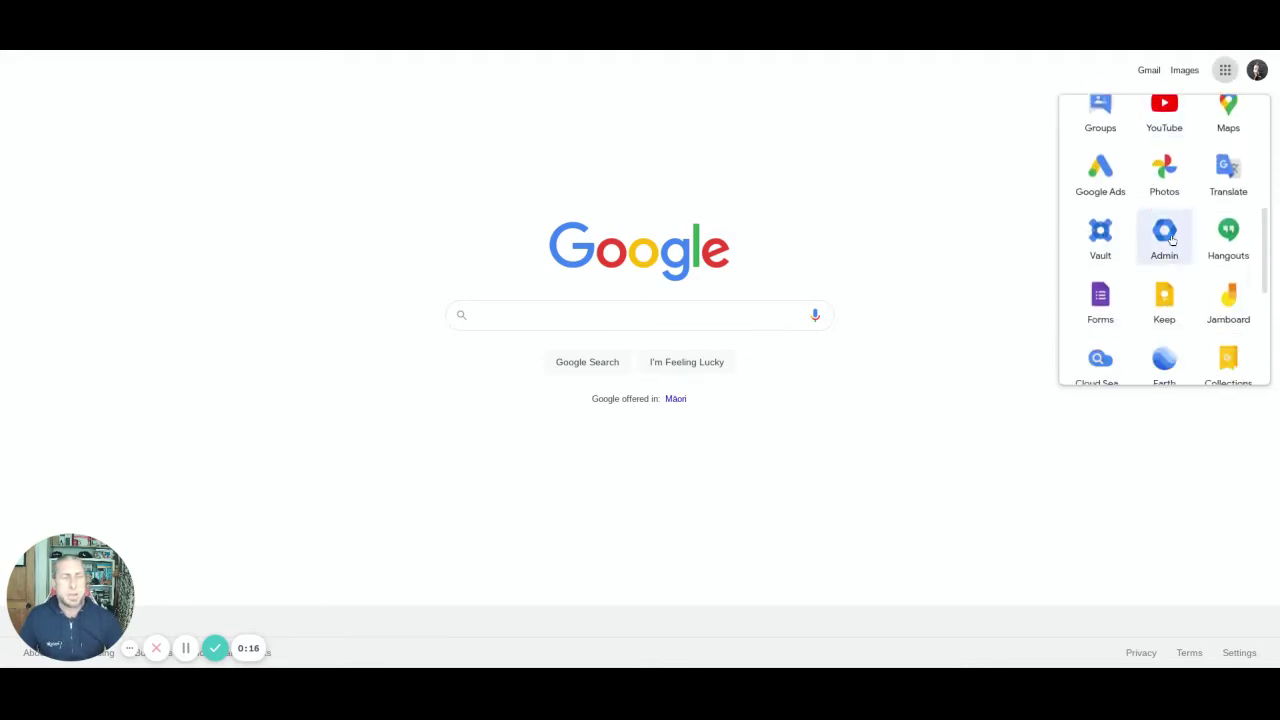
left_click(1166, 237)
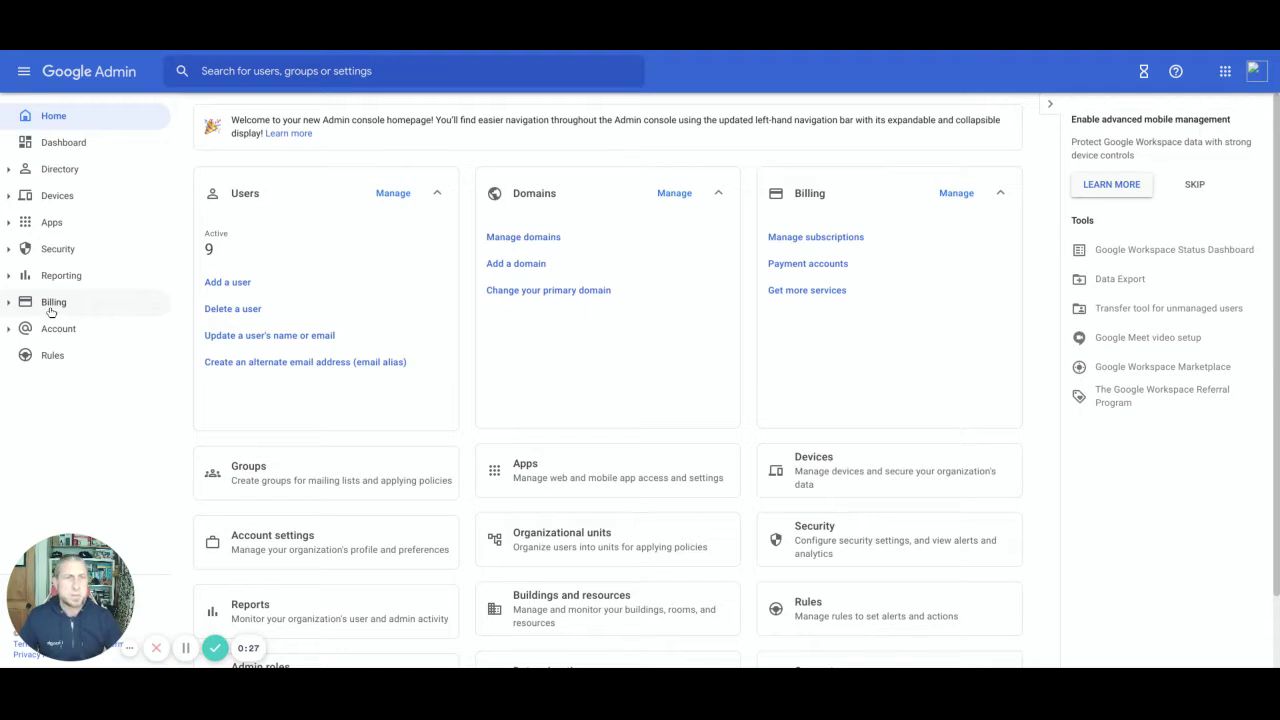
left_click(17, 309)
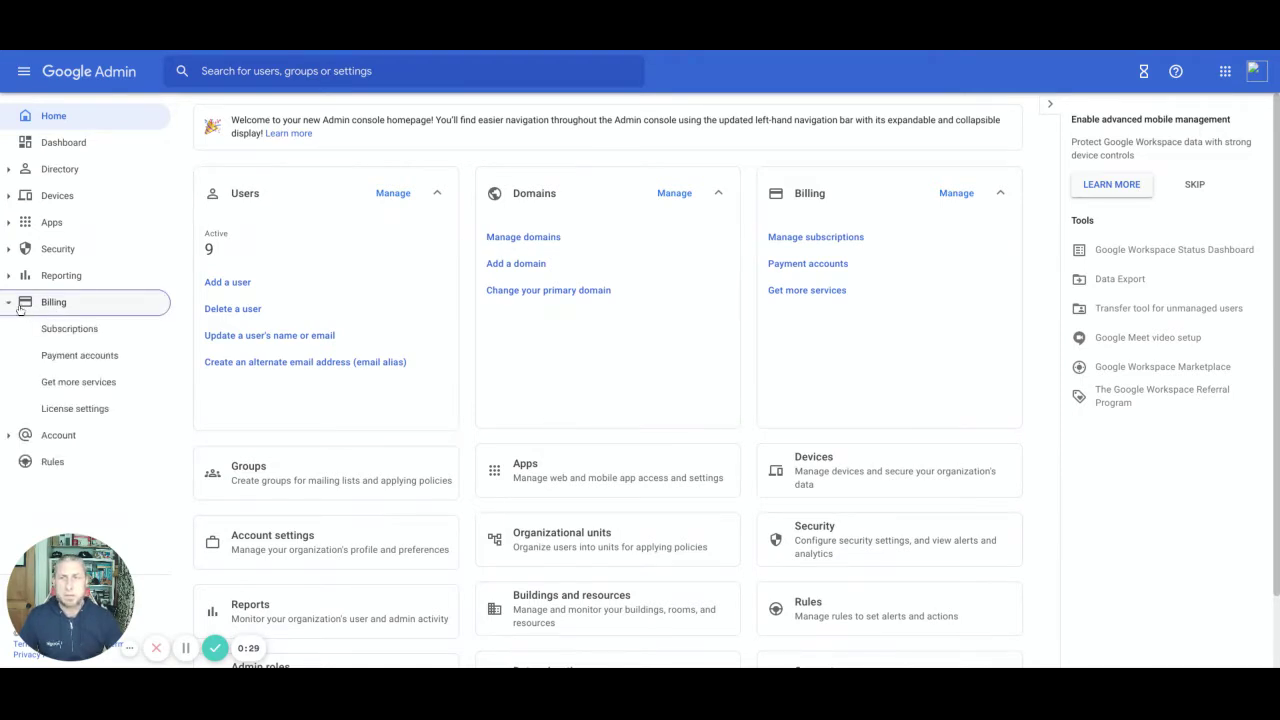
left_click(62, 340)
left_click(62, 336)
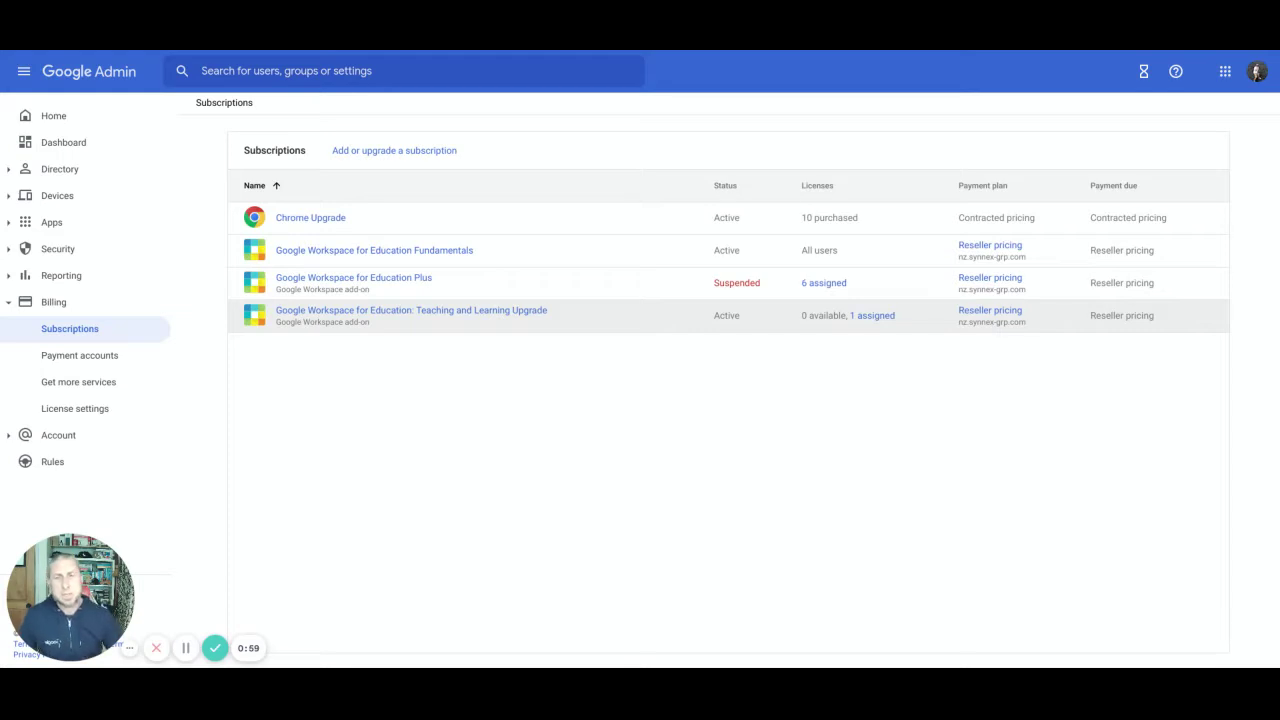
- Open the licensing settings from the Google Workspace for Education Plus subscription and show those for the Student Access organizational unit
left_click(378, 283)
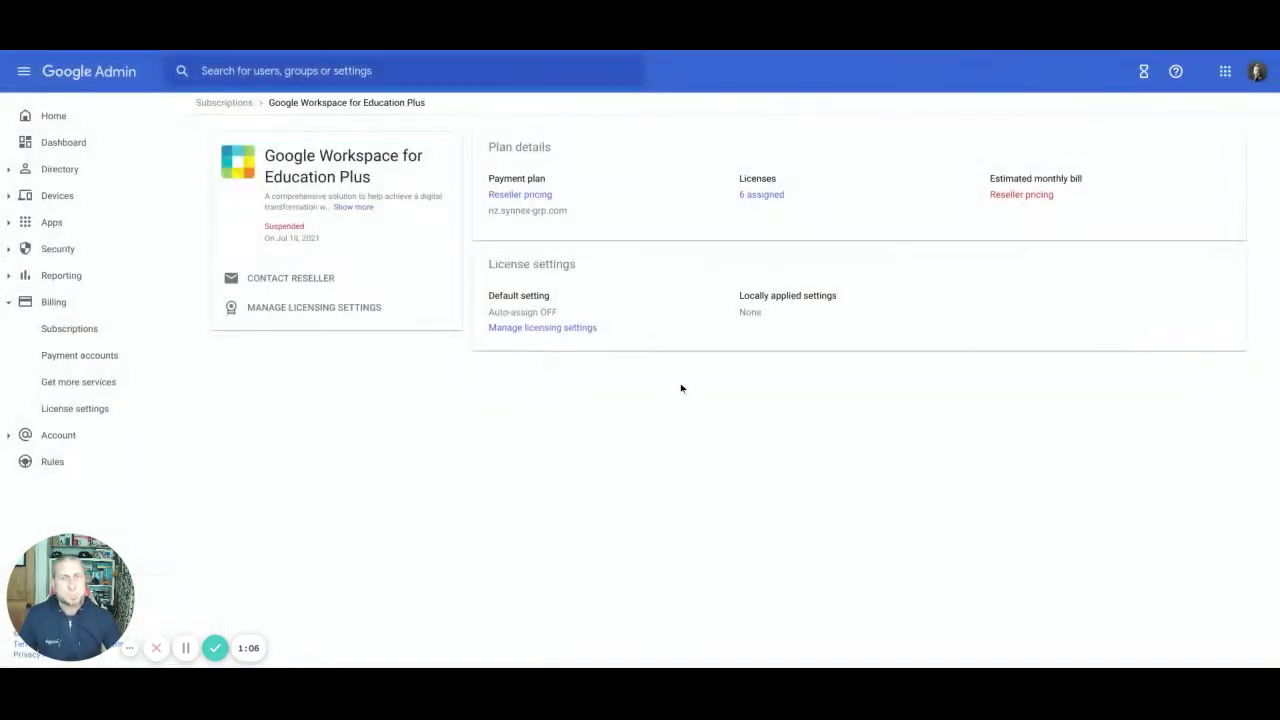
left_click(576, 332)
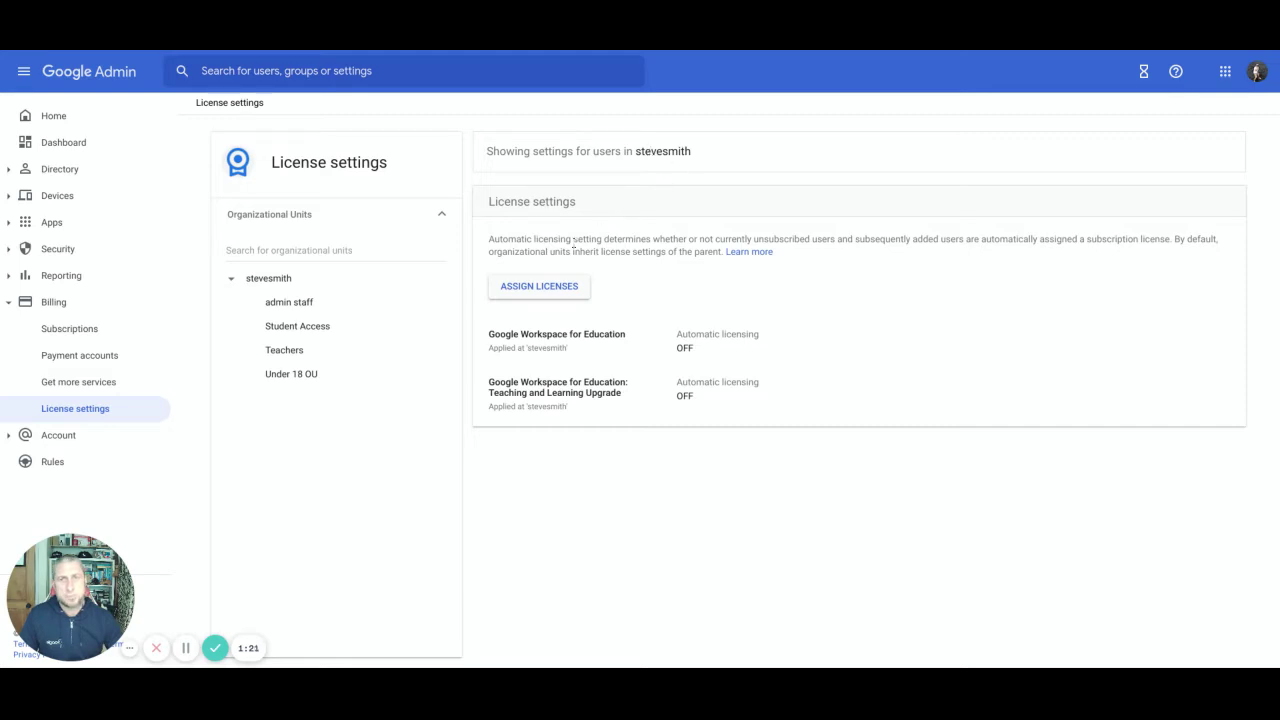
left_click(286, 330)
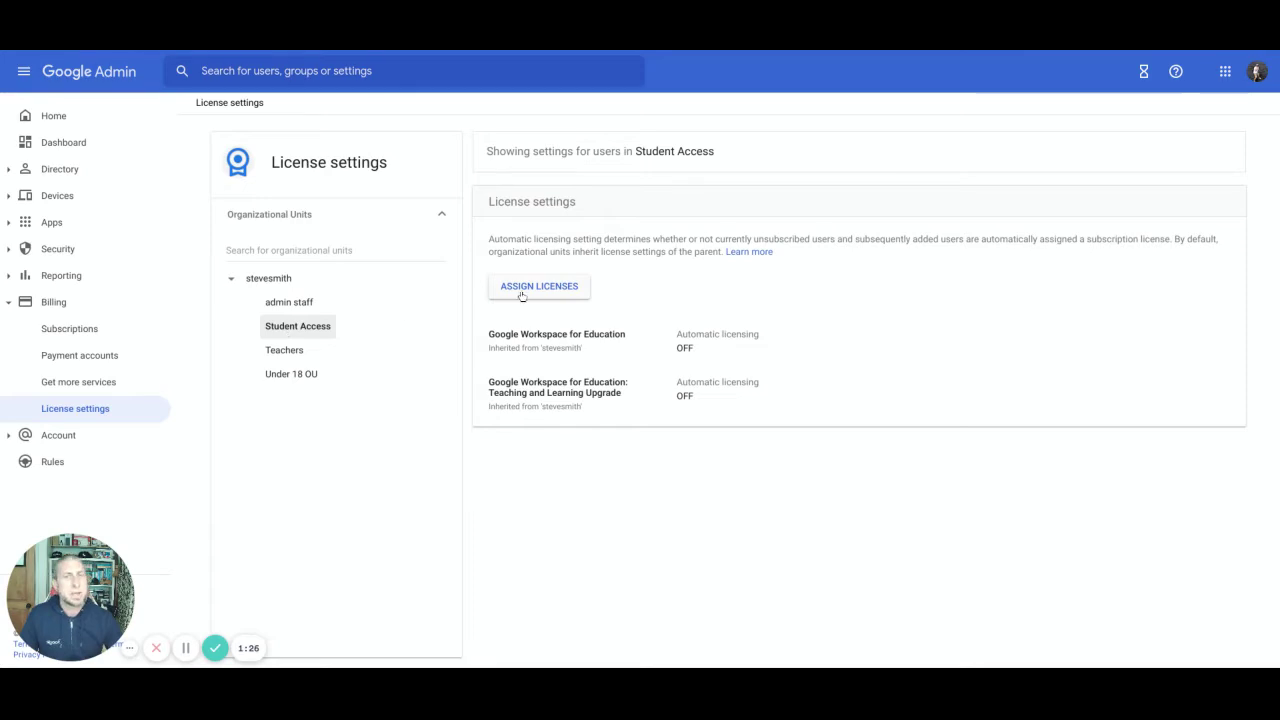
- View the user list used for assigning licenses, hiding and restoring its organizations pane
left_click(560, 290)
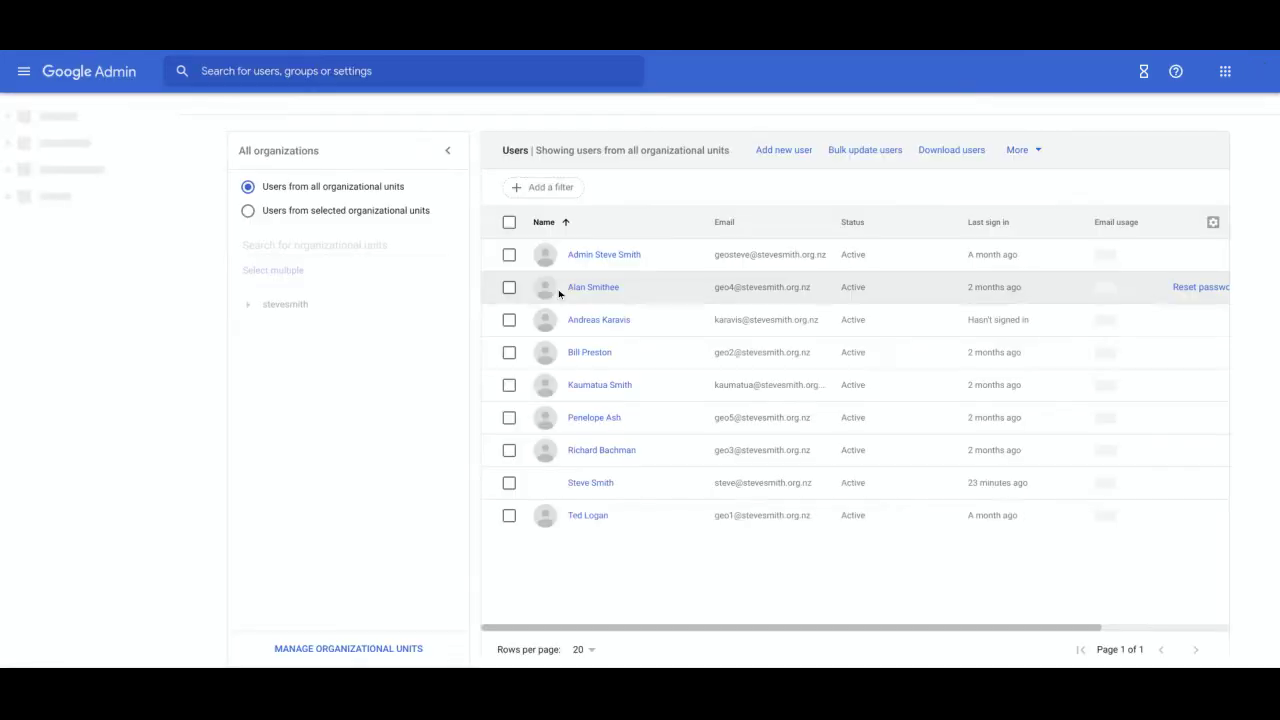
scroll(610, 260, "down", 2)
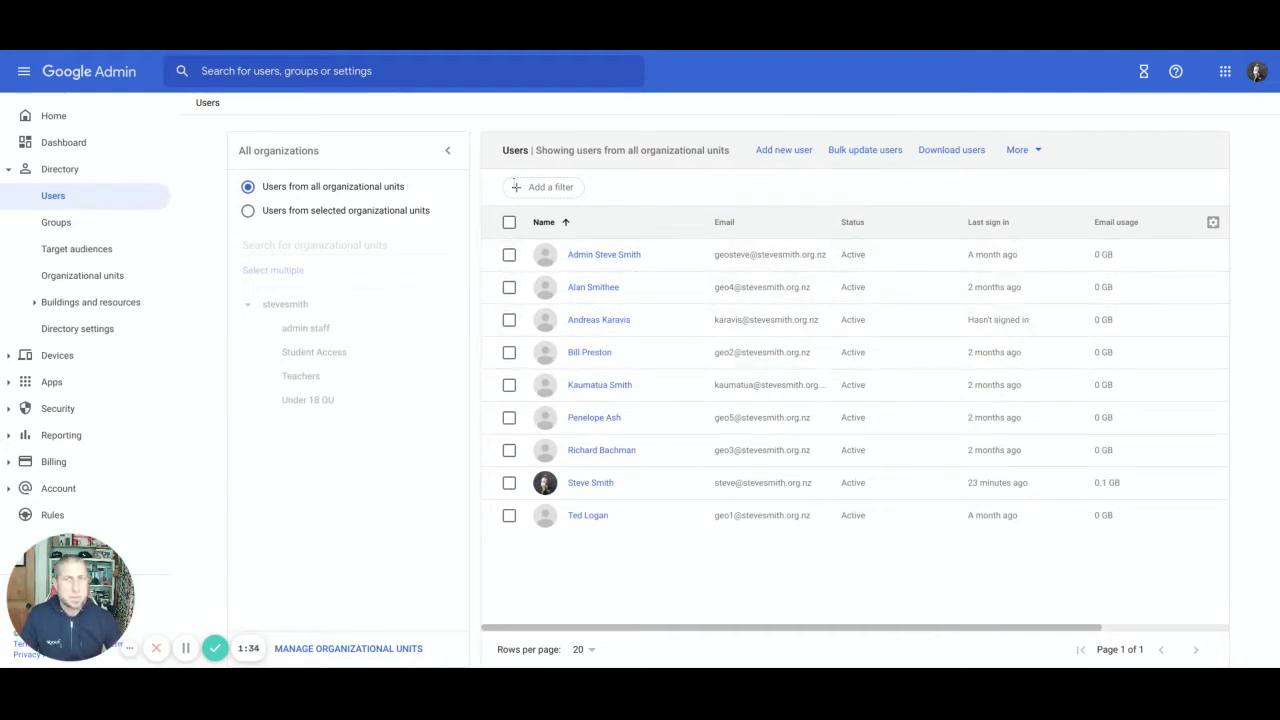
left_click(447, 155)
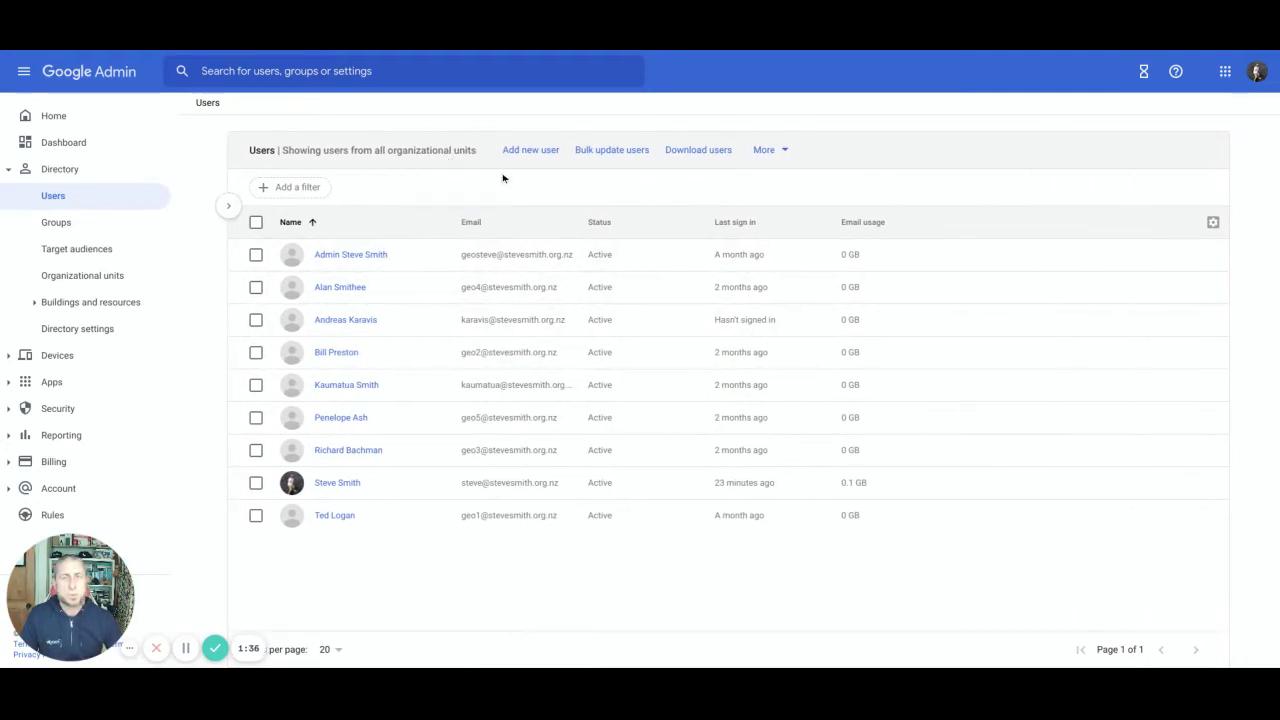
left_click(228, 209)
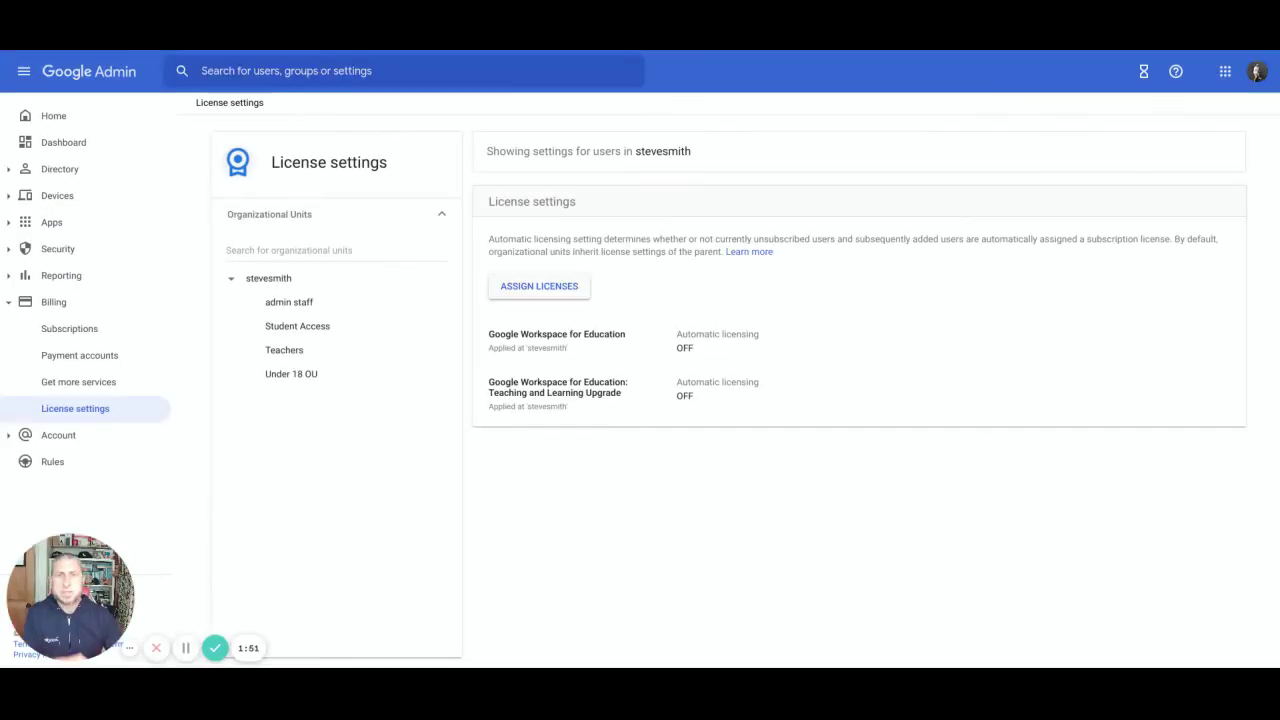
left_click(516, 288)
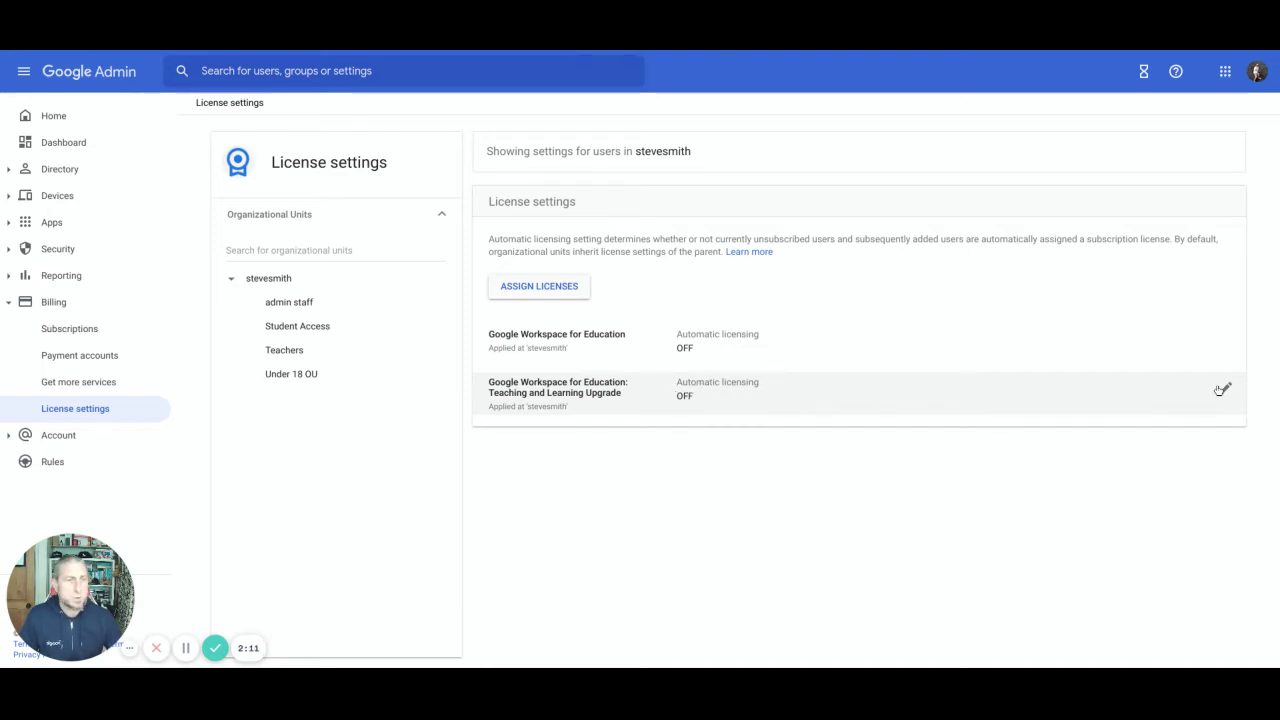
- Review the automatic licensing options of the Teaching and Learning Upgrade for the top-level organizational unit without saving
left_click(1224, 391)
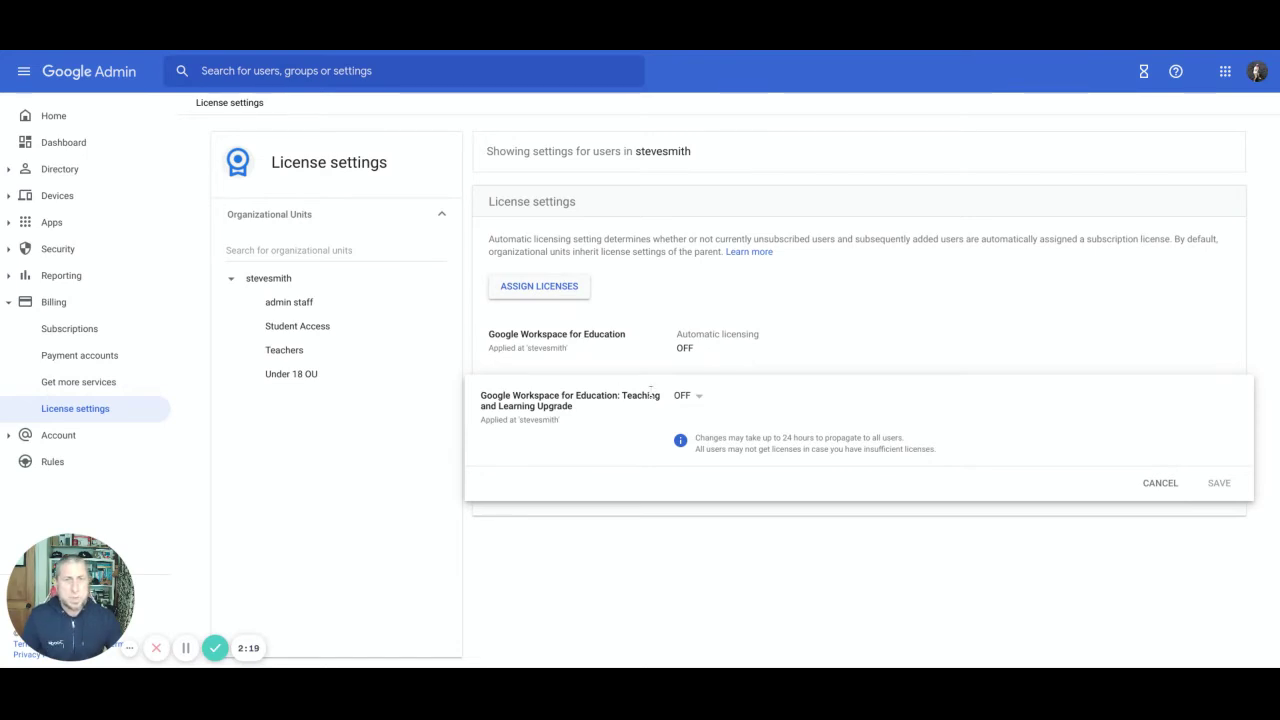
left_click(699, 401)
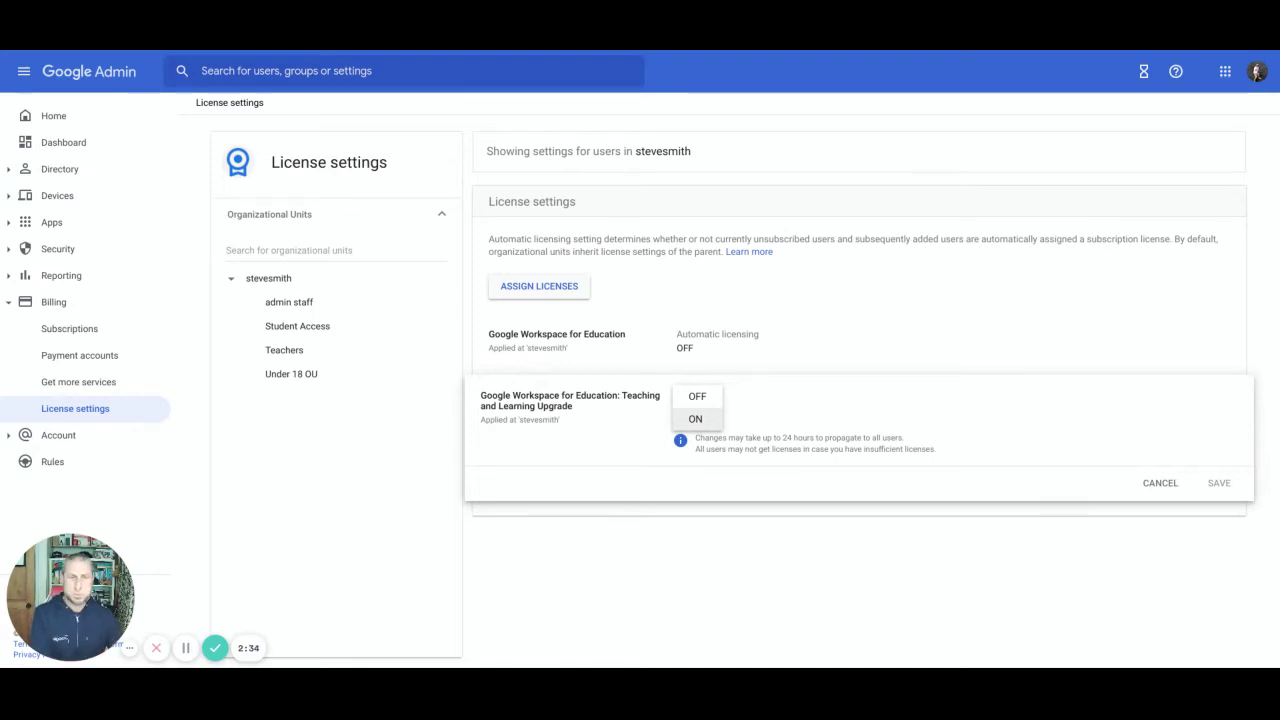
left_click(428, 463)
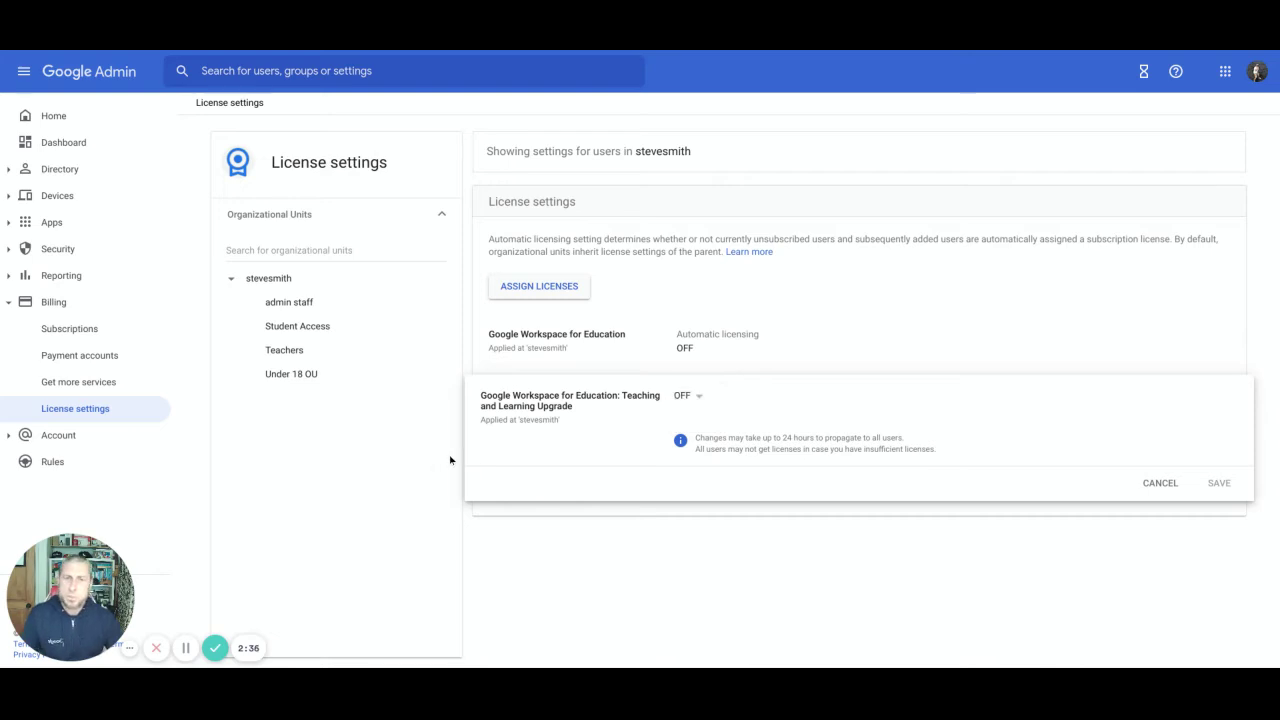
left_click(1174, 481)
- Review the Teaching and Learning Upgrade's automatic licensing options for the Teachers organizational unit, leaving without overriding
left_click(285, 351)
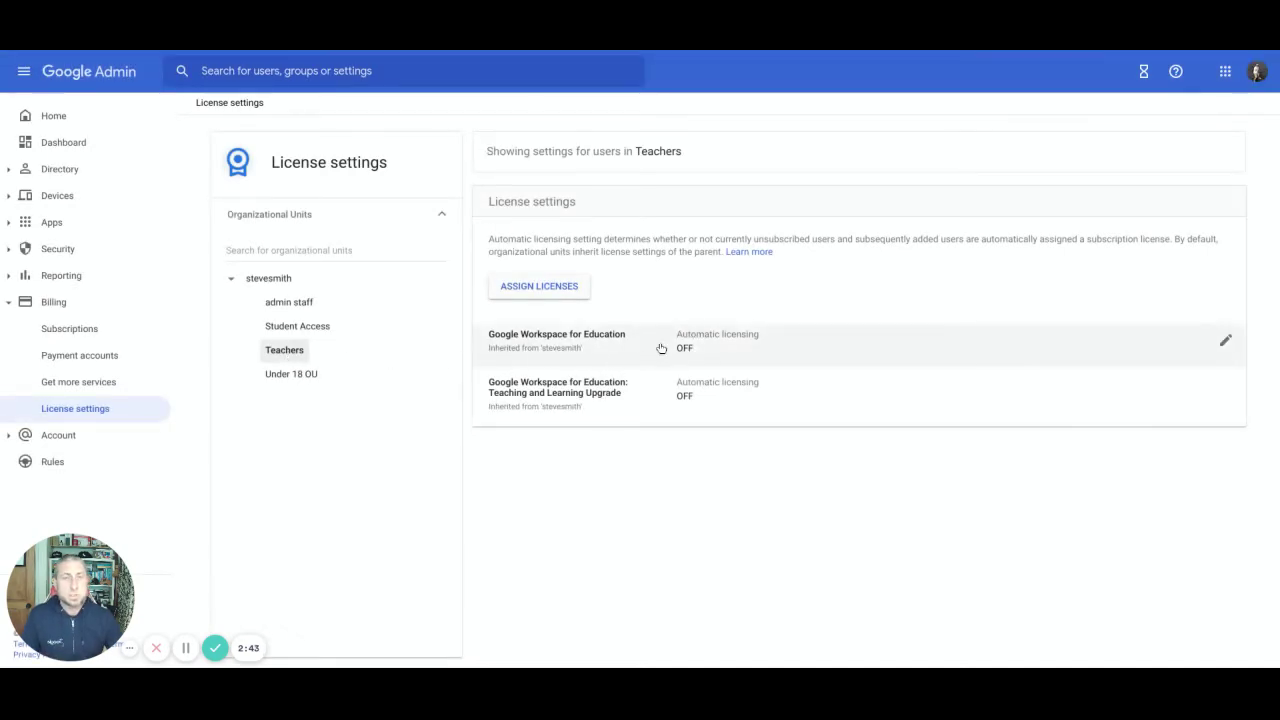
left_click(688, 397)
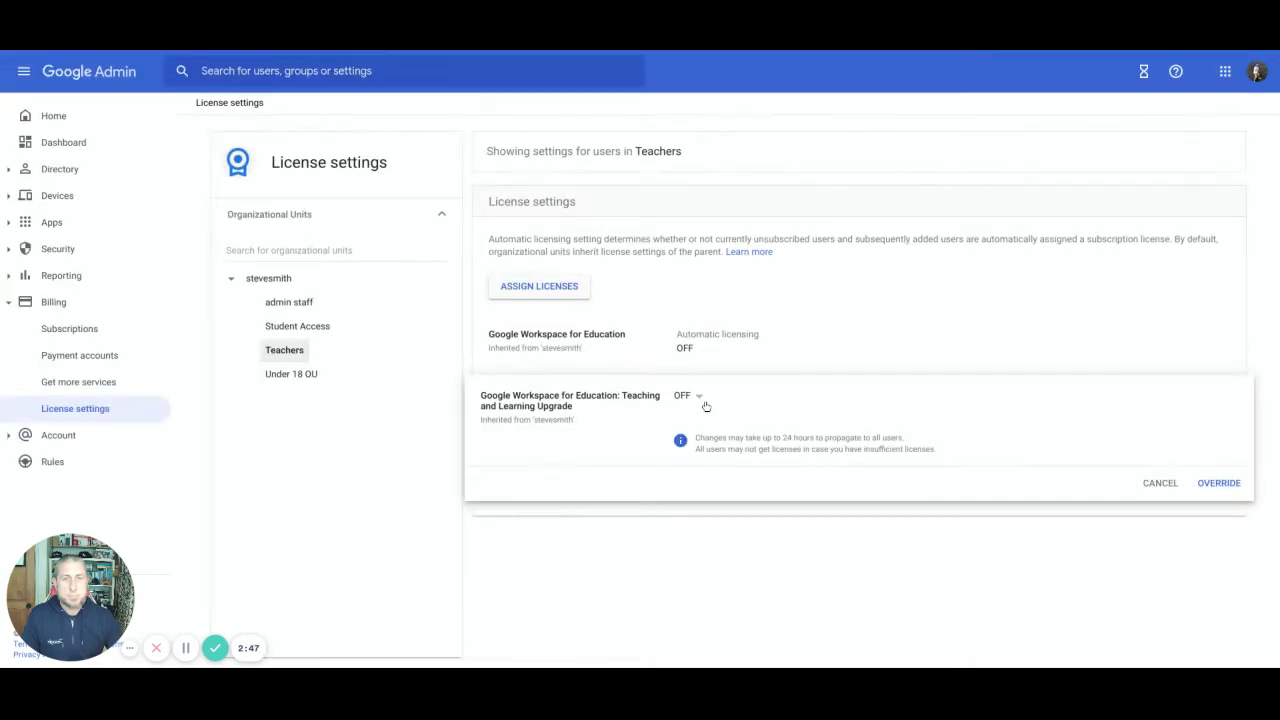
left_click(699, 398)
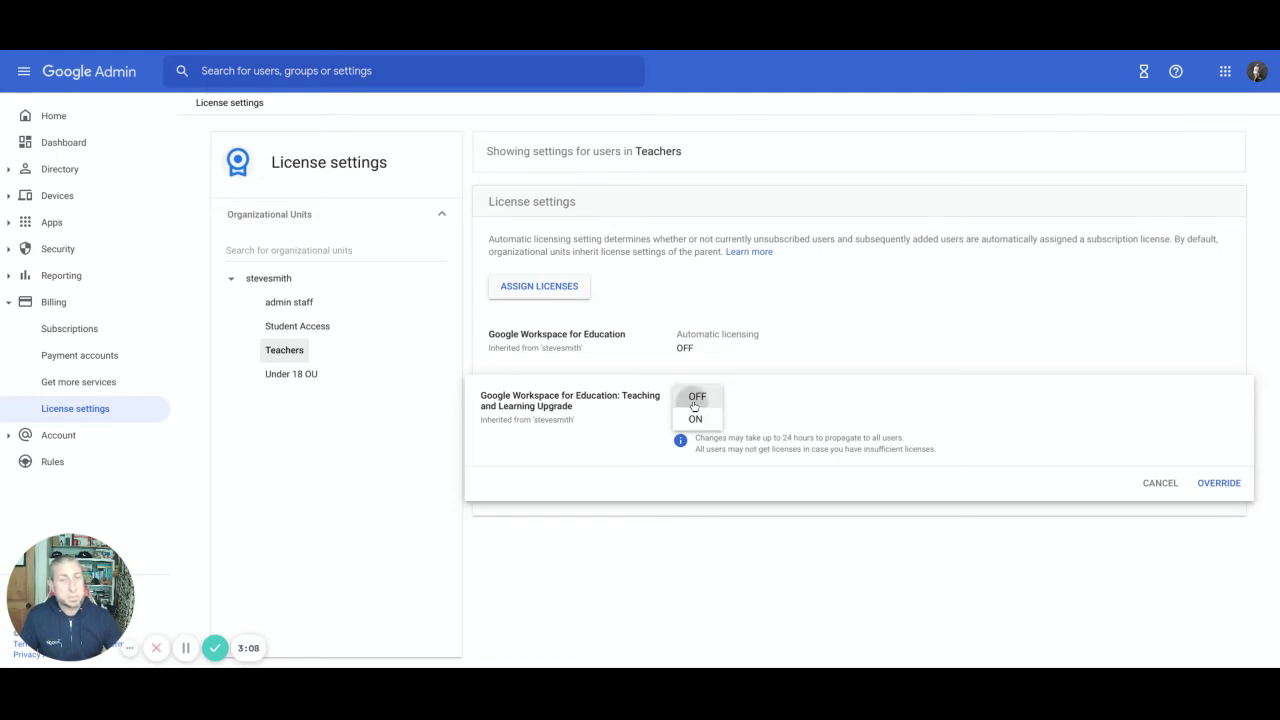
left_click(694, 399)
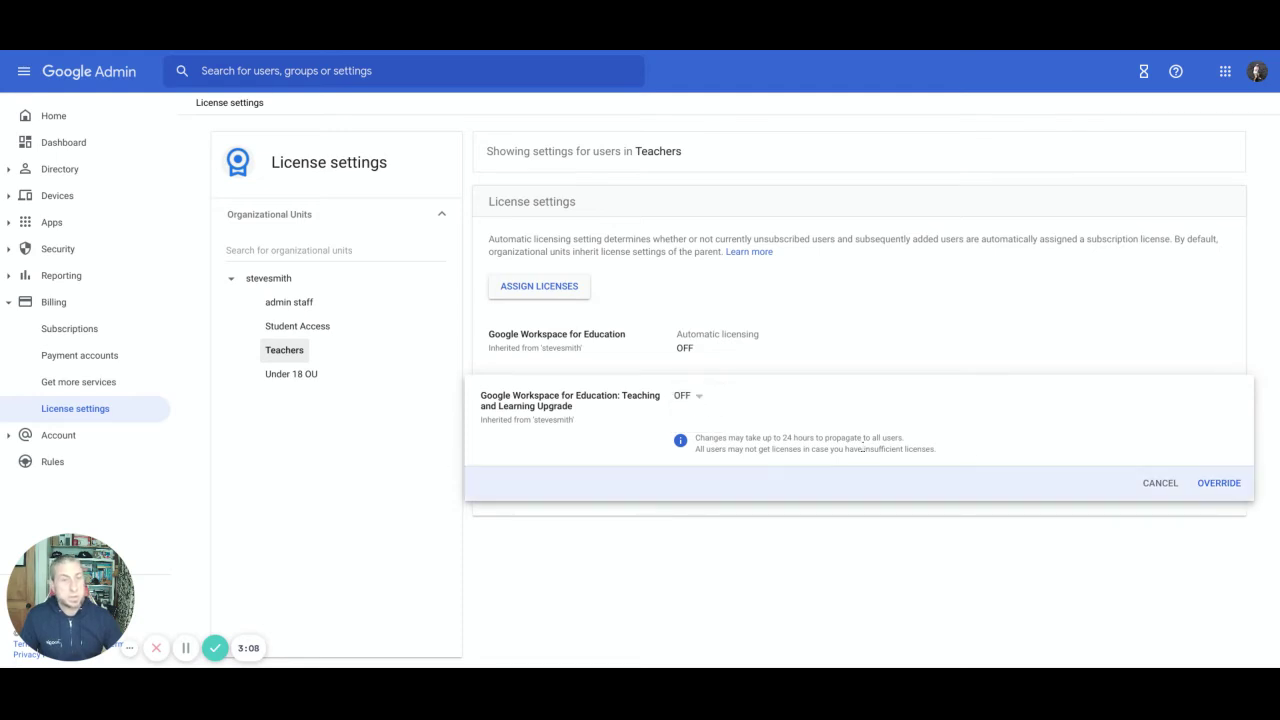
left_click(1160, 484)
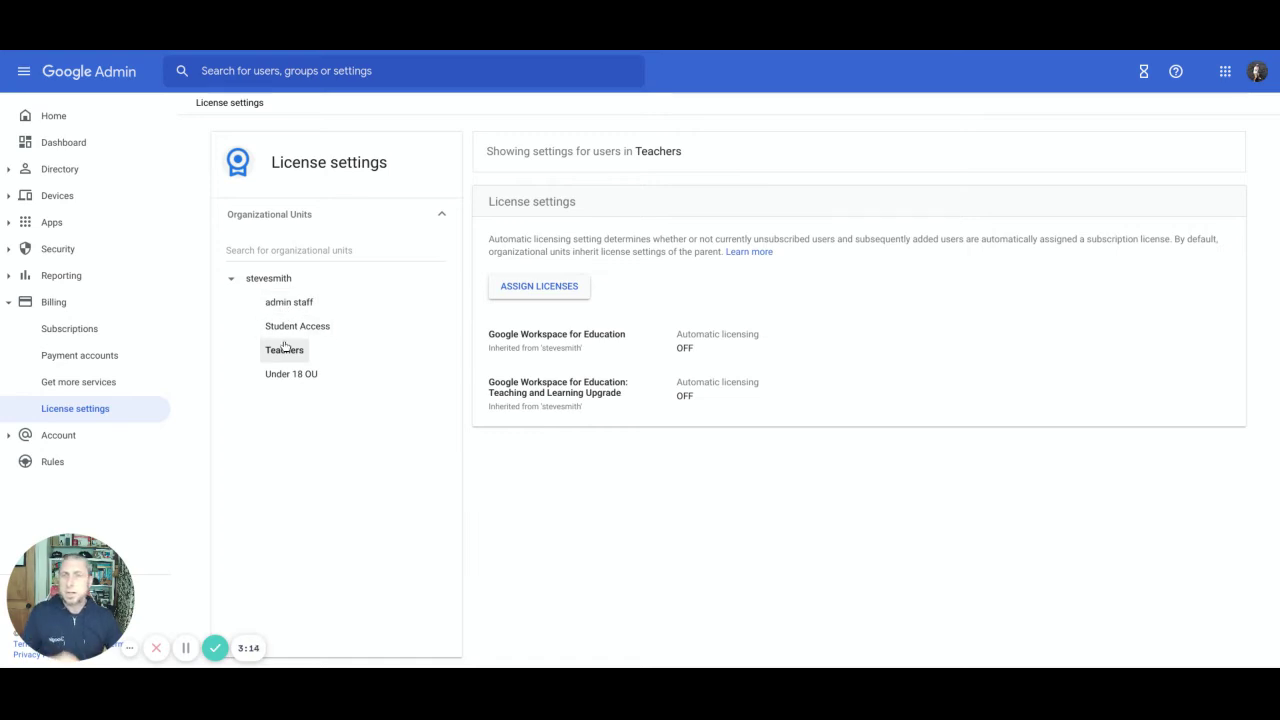
- Select the top-level organizational unit in the license settings and open license assignment for users
left_click(268, 279)
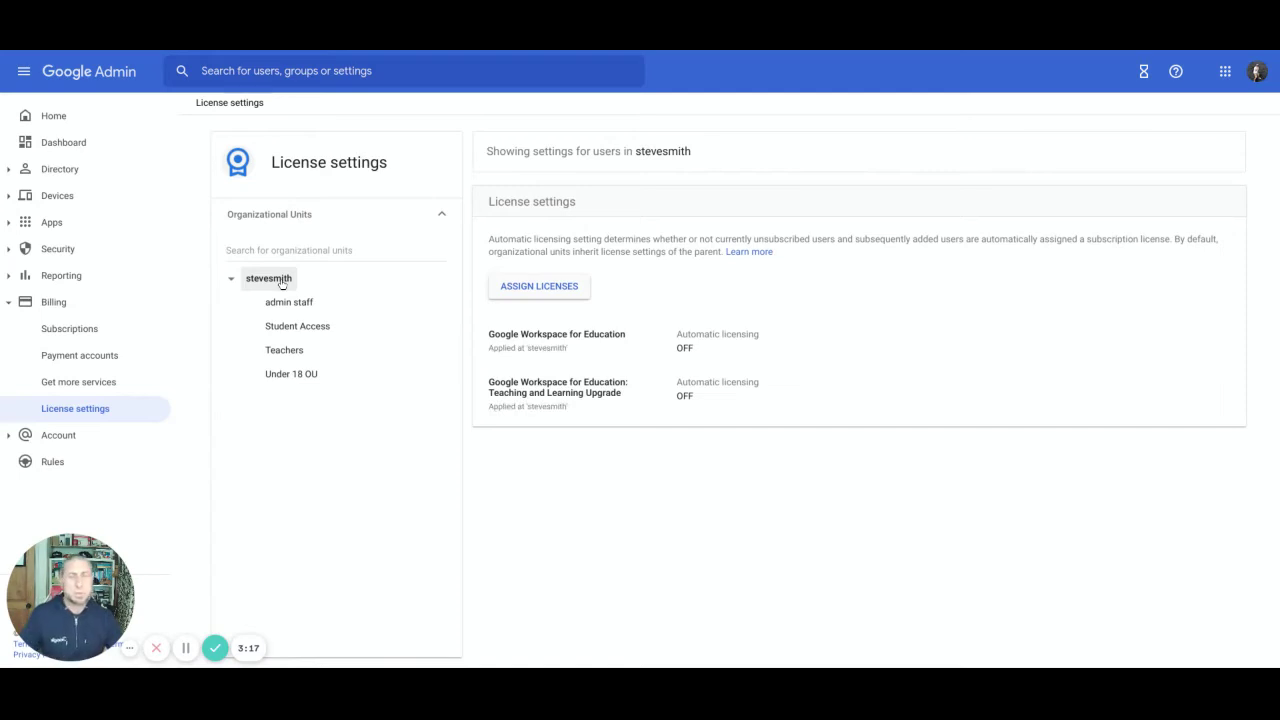
left_click(530, 290)
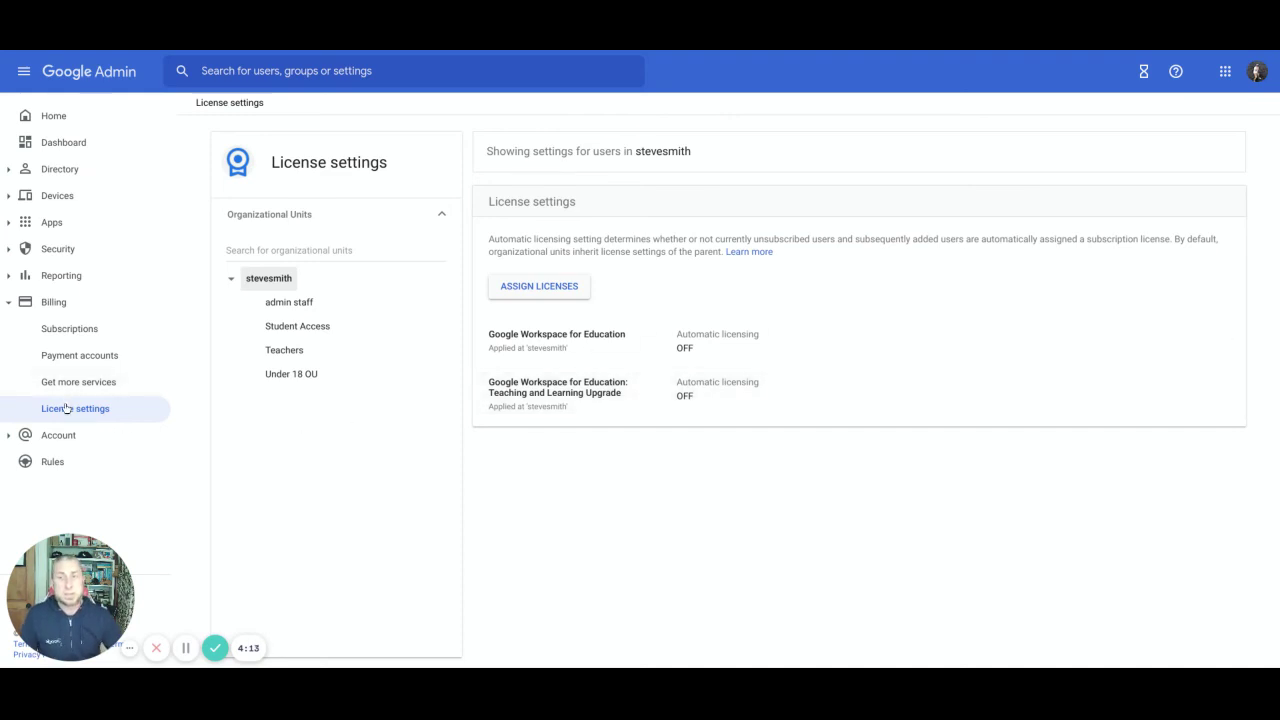
- Return to the billing subscriptions and view the Chrome Upgrade subscription's details
left_click(47, 304)
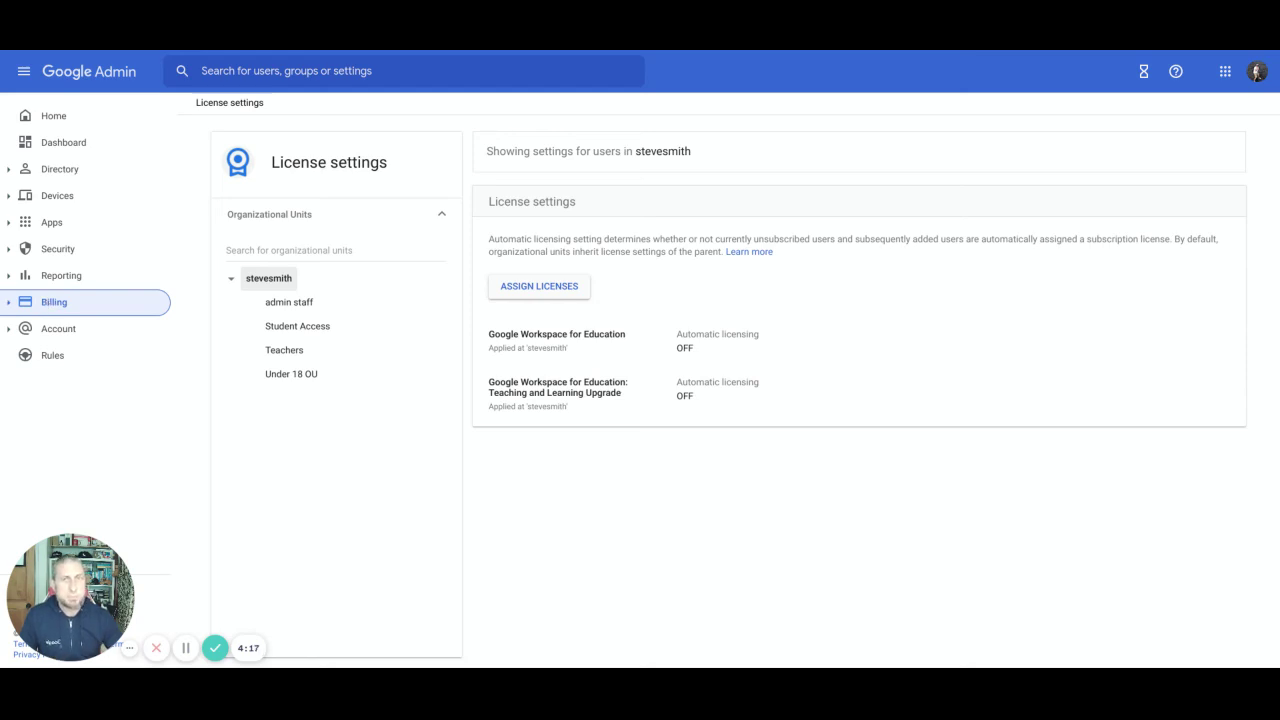
left_click(49, 305)
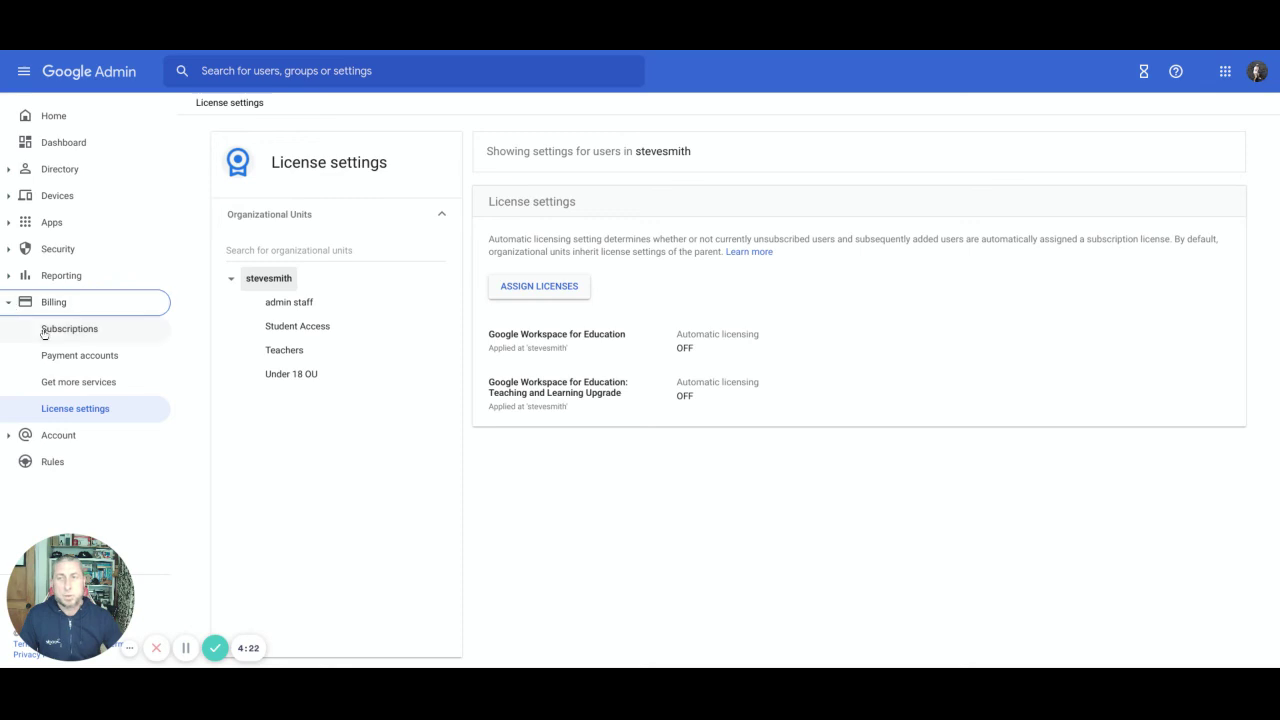
left_click(59, 333)
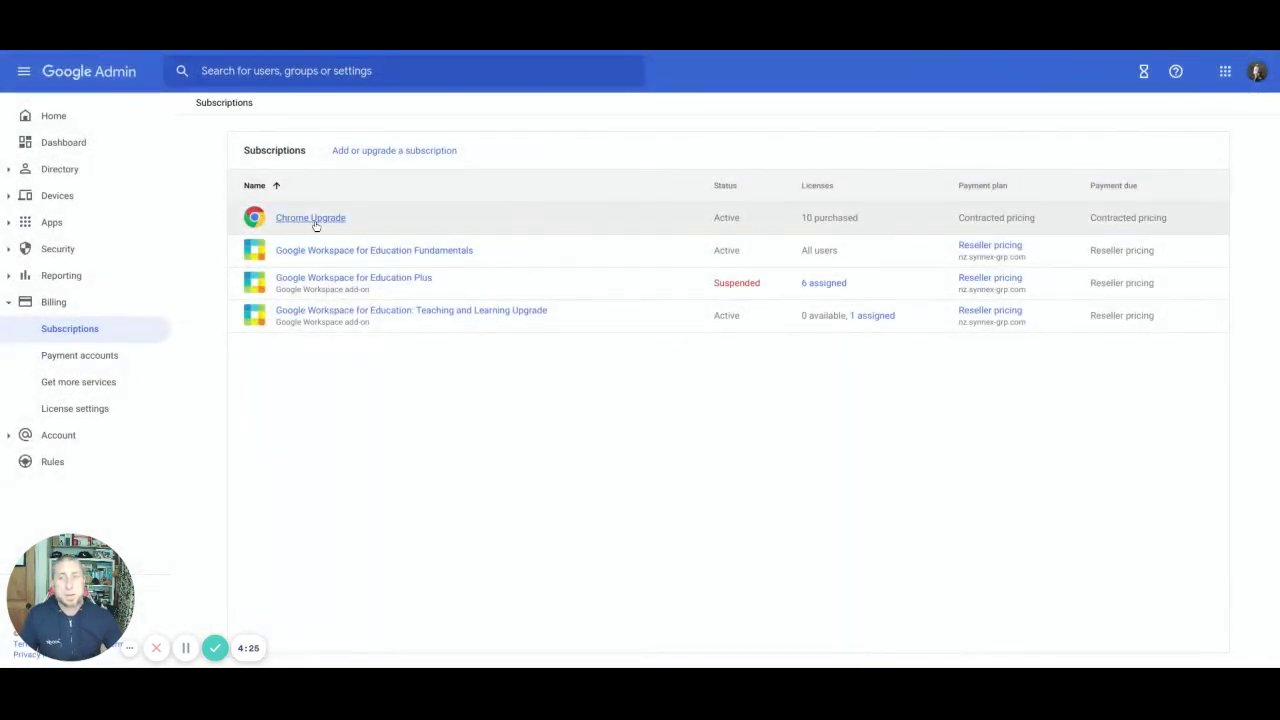
left_click(314, 222)
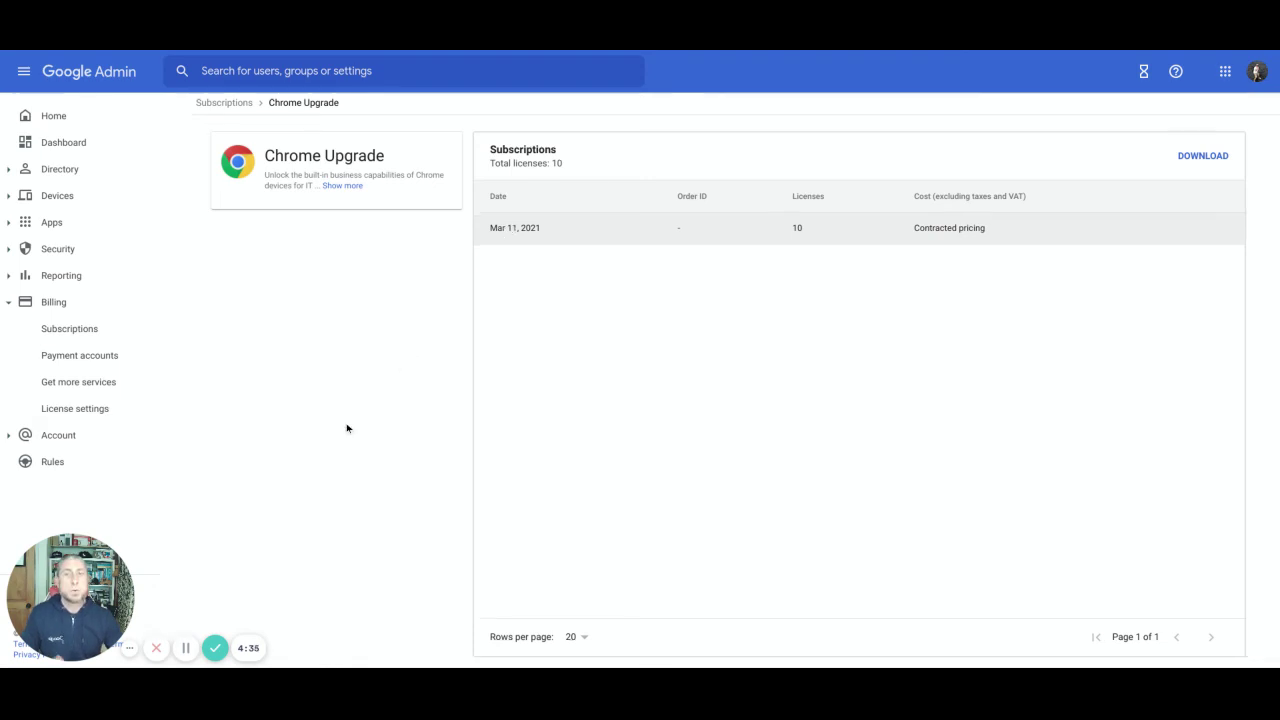
- Go back from Chrome Upgrade to the subscriptions overview and collapse the Billing section
left_click(42, 305)
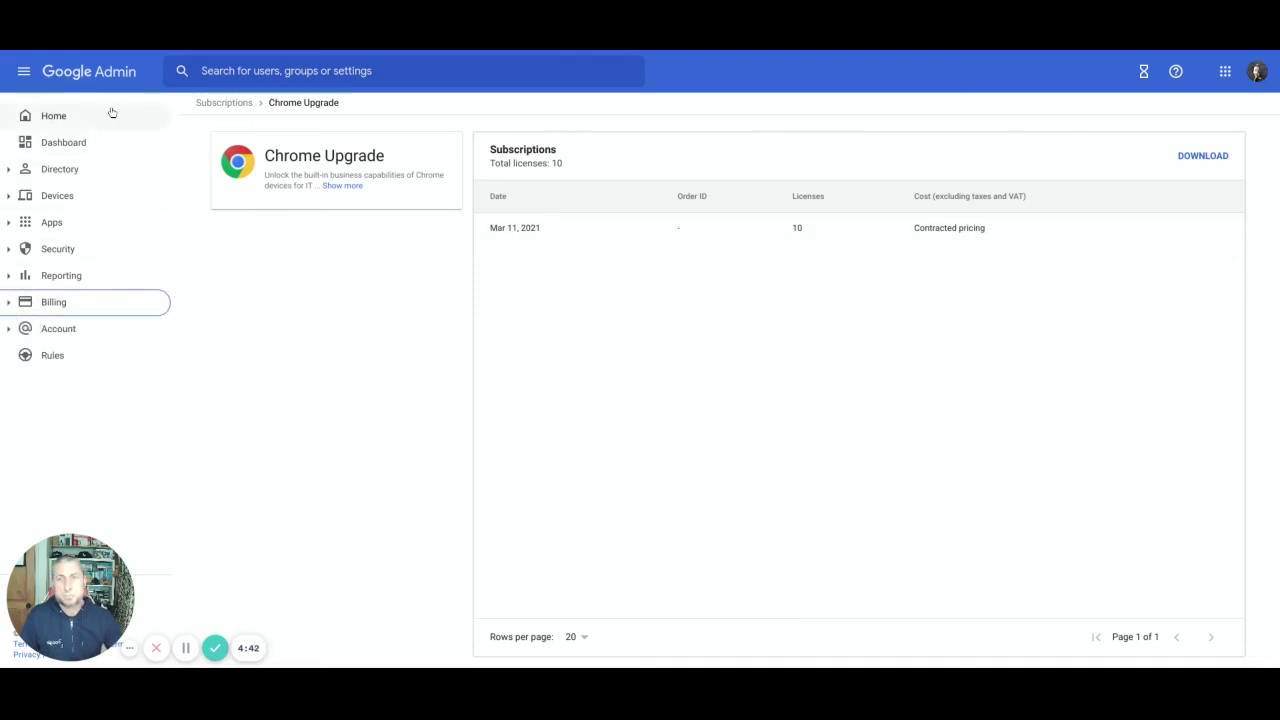
left_click(211, 104)
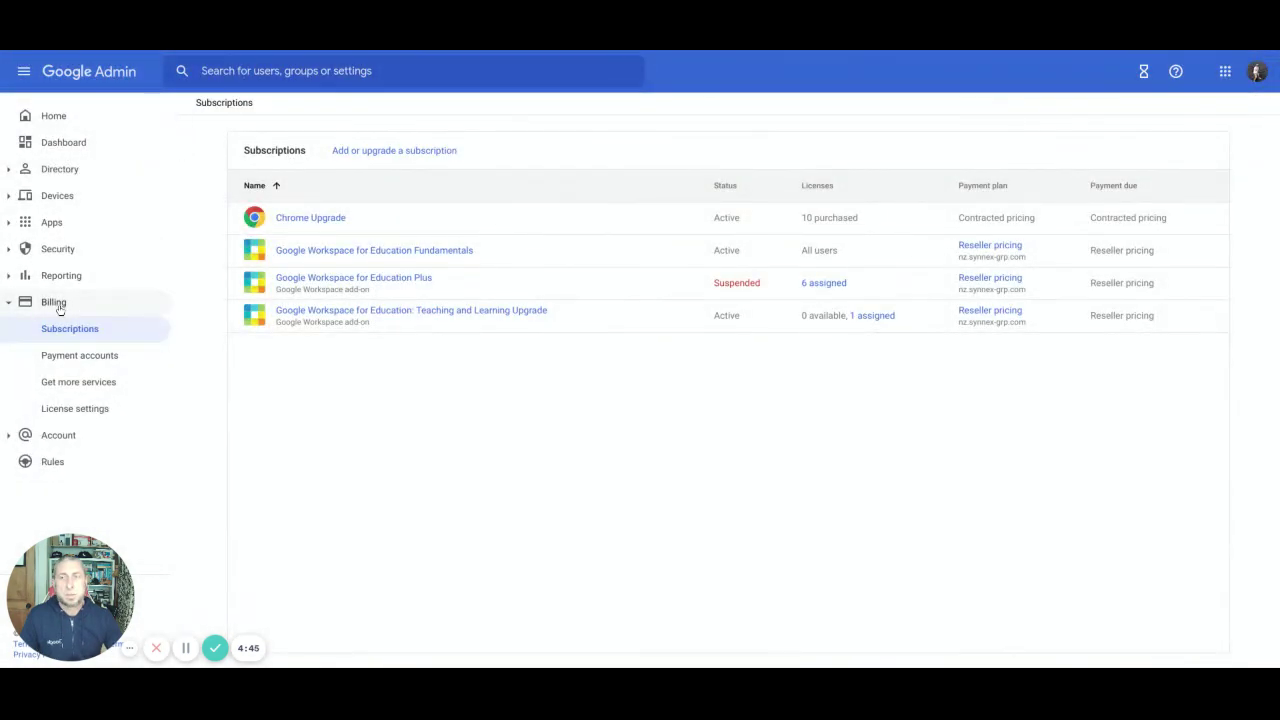
left_click(54, 302)
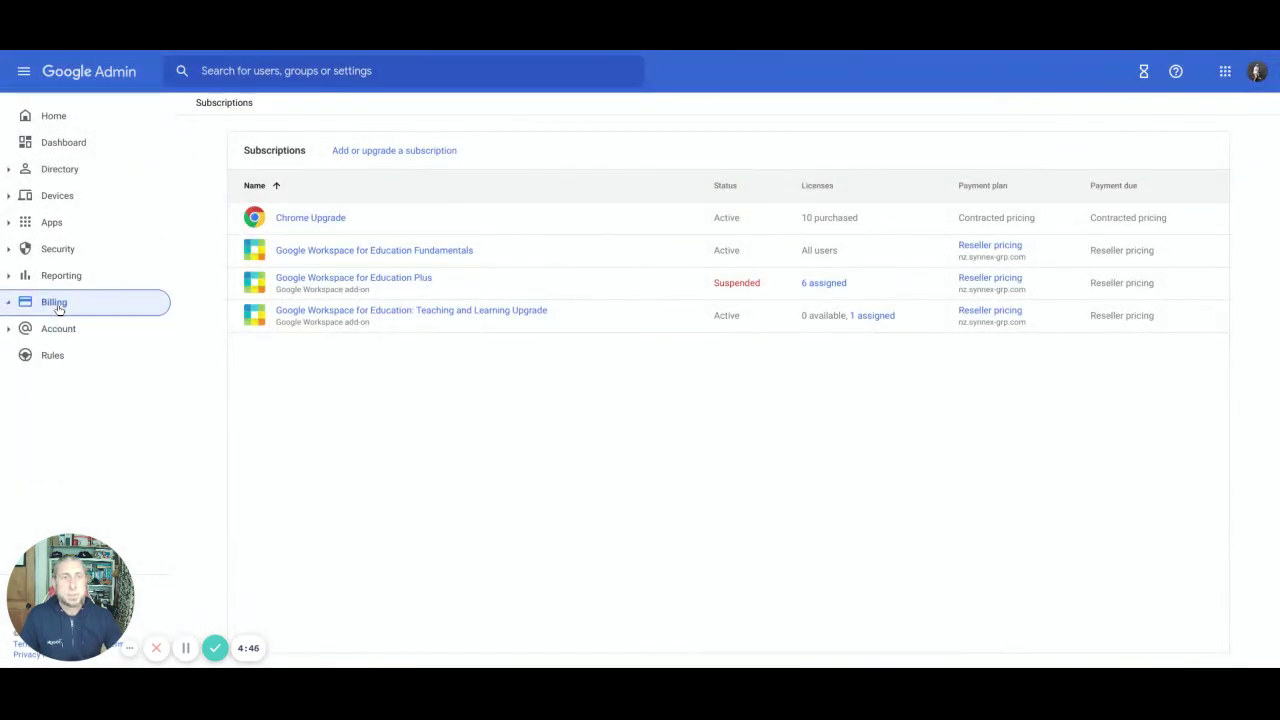